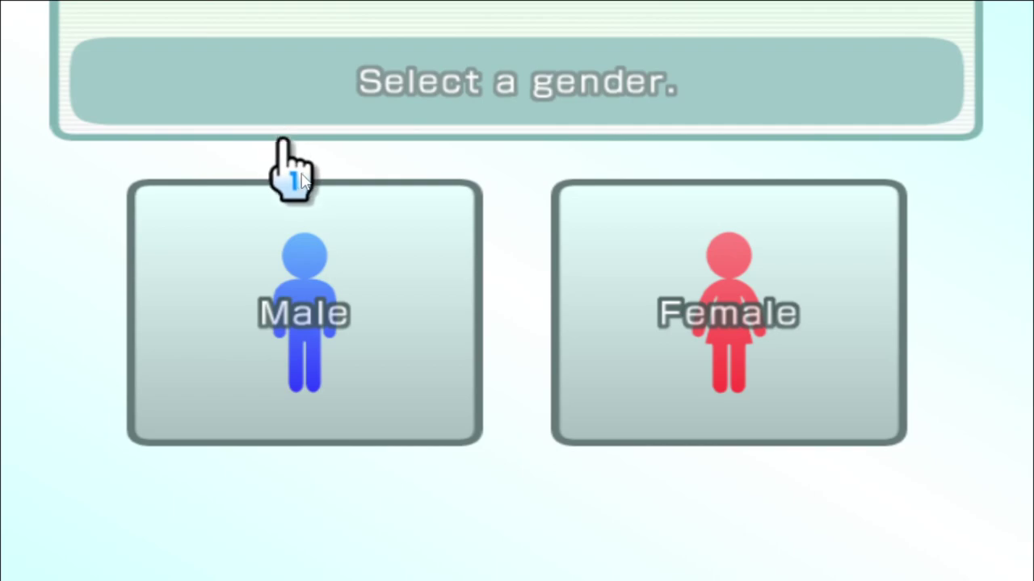
Choose Male for the new Mii, dismiss the intro message, then pick Male again
left_click(335, 303)
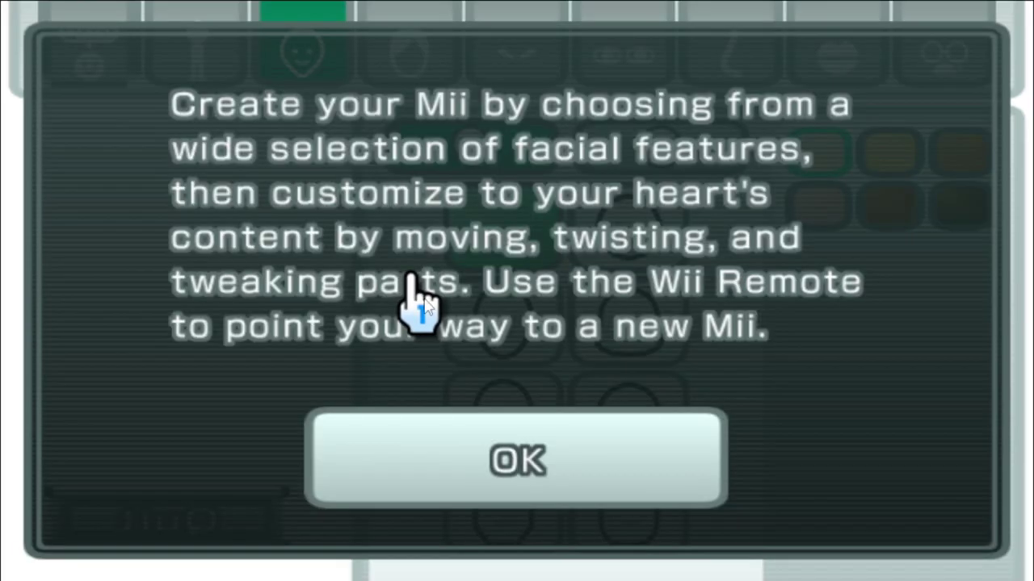
left_click(519, 461)
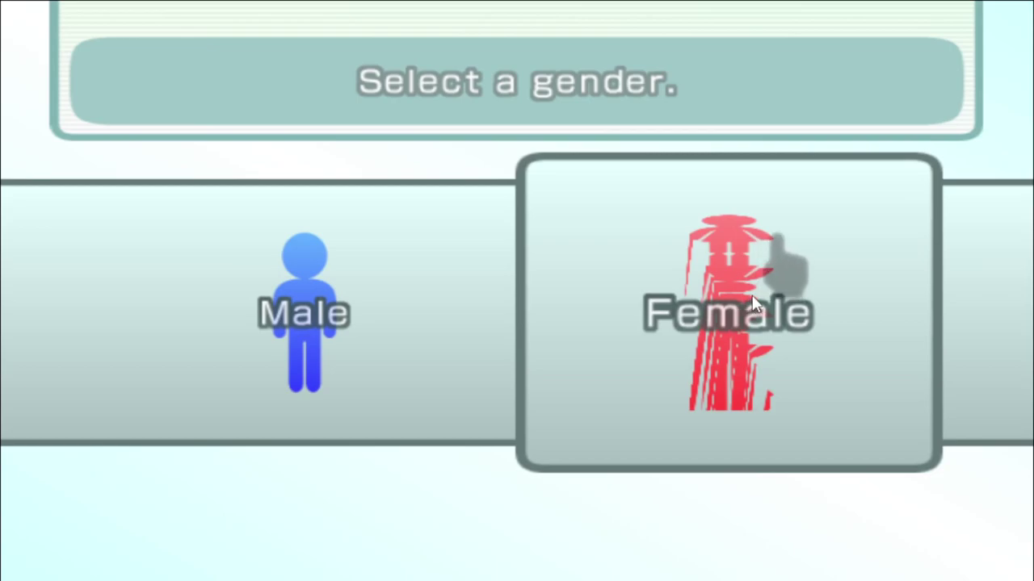
left_click(727, 299)
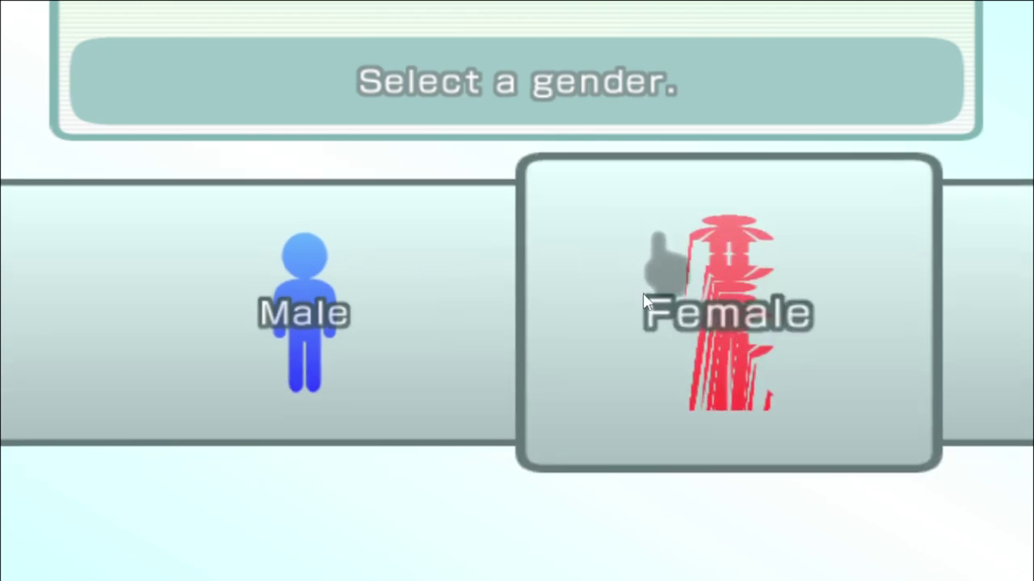
left_click(328, 316)
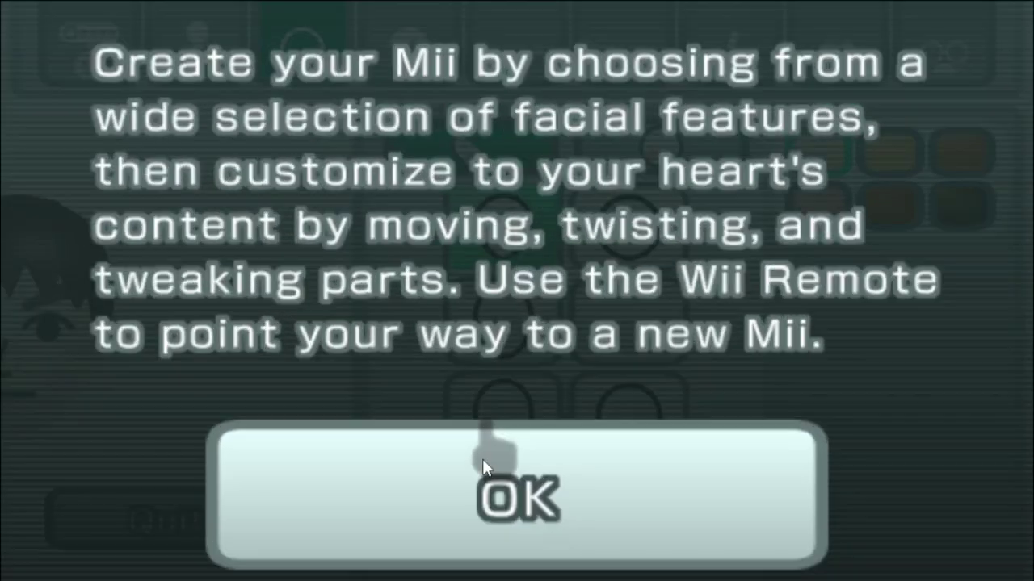
left_click(485, 465)
mouse_move(162, 386)
left_mouse_down()
mouse_move(185, 382)
mouse_move(93, 386)
mouse_move(202, 370)
mouse_move(176, 351)
mouse_move(113, 348)
left_mouse_up()
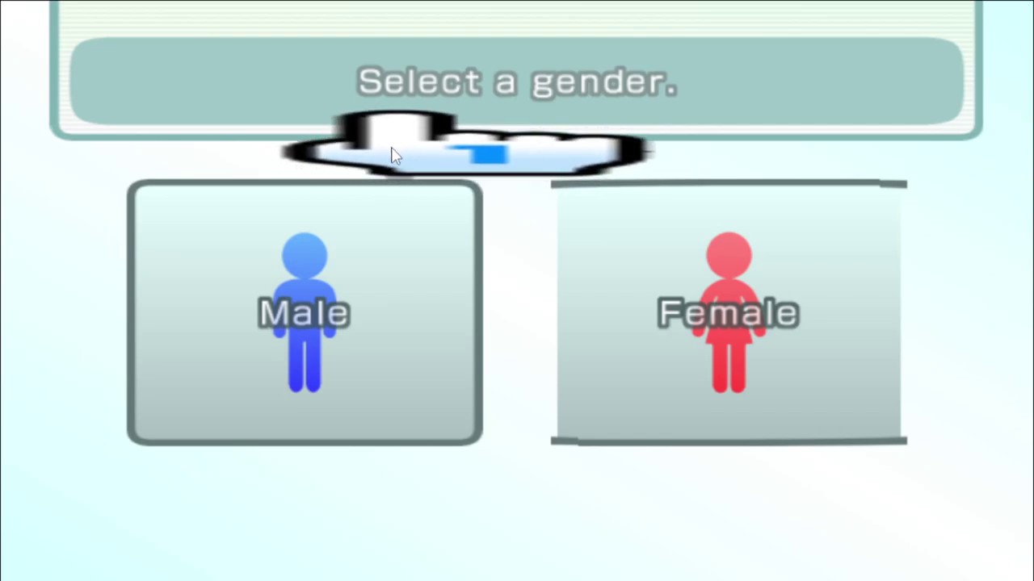
left_click(394, 266)
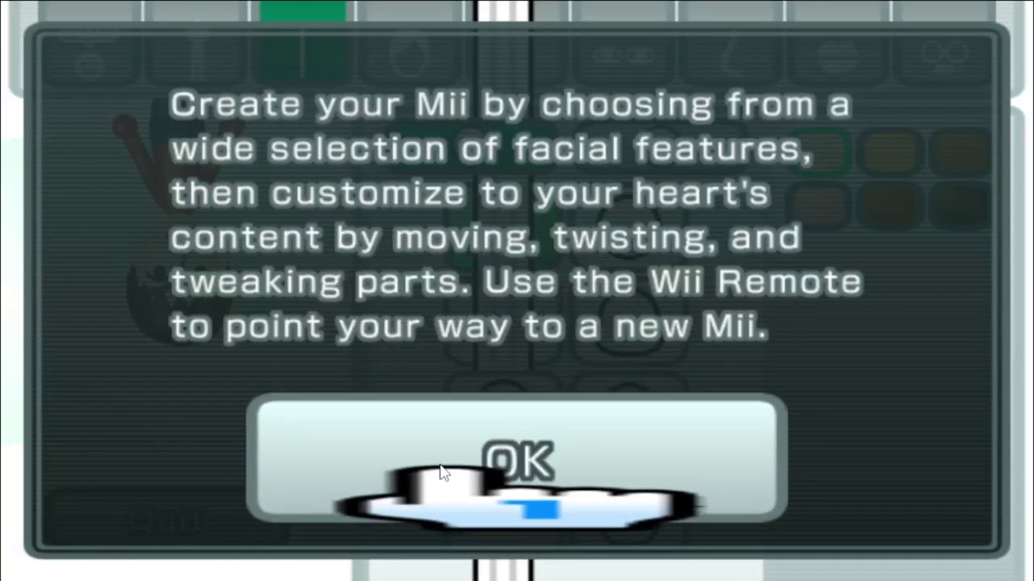
left_click(452, 465)
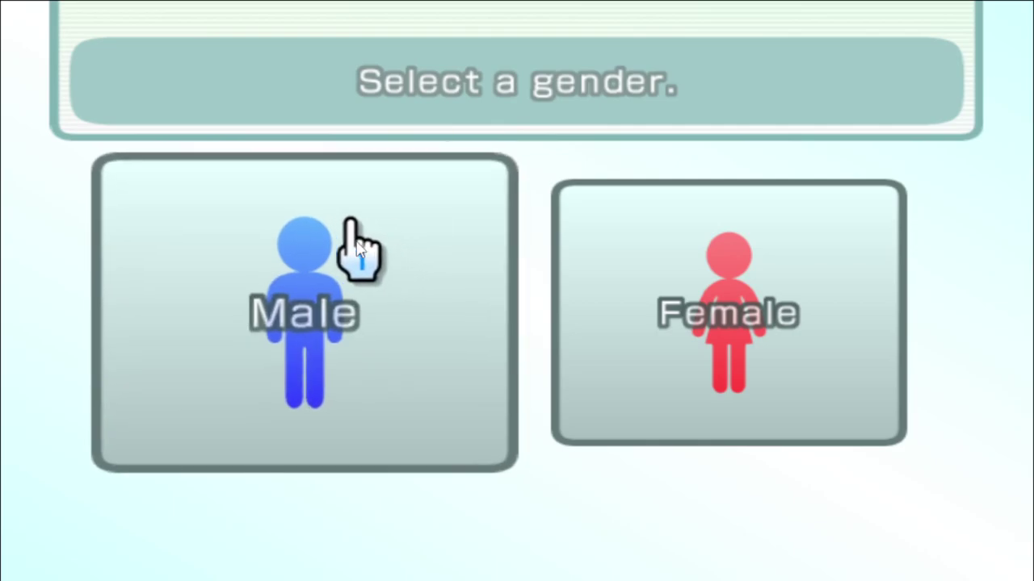
Choose Male, dismiss the intro, and drag the Mii's head around to spin it
left_click(281, 307)
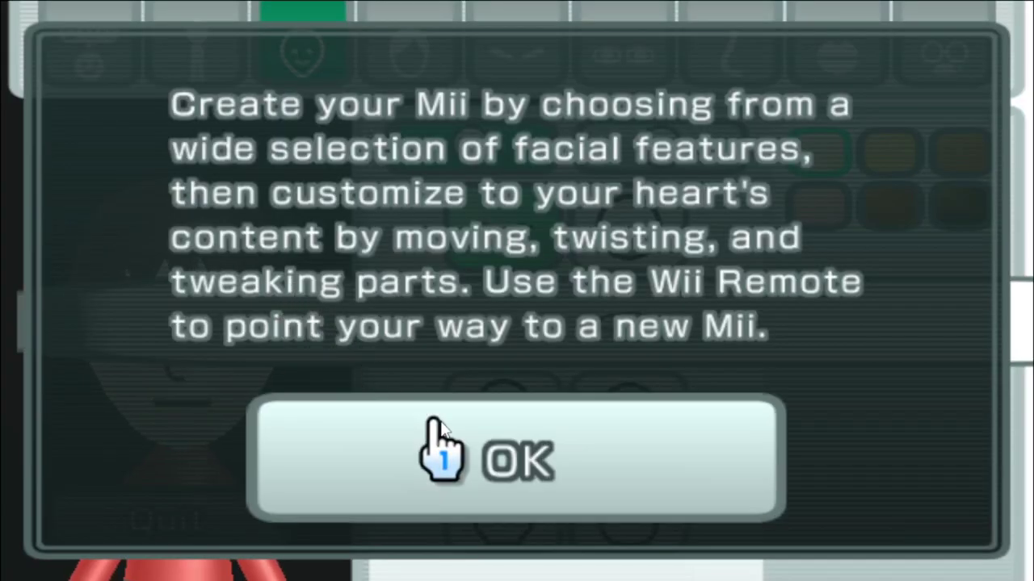
left_click(442, 449)
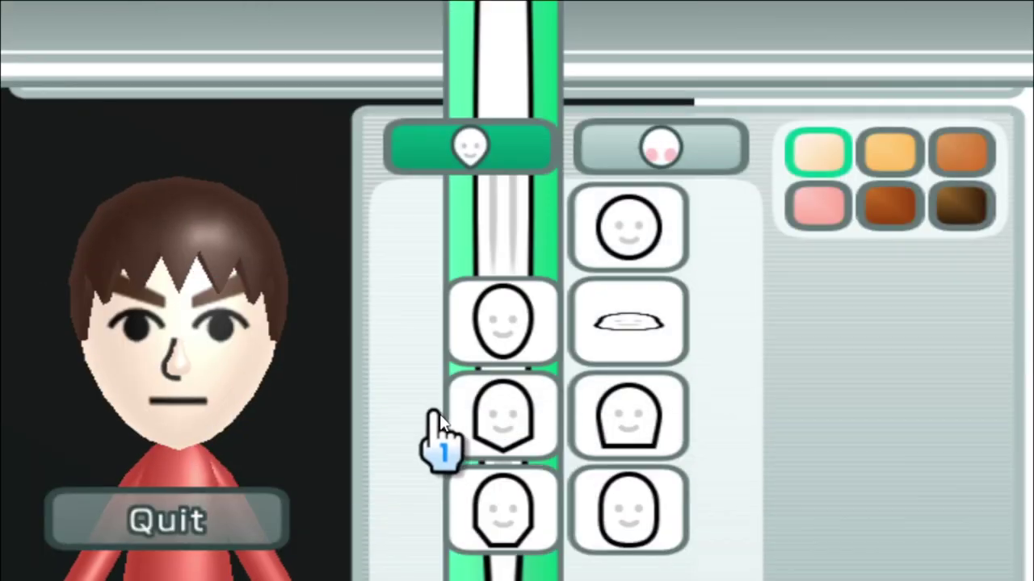
left_click_drag(242, 327, 315, 231)
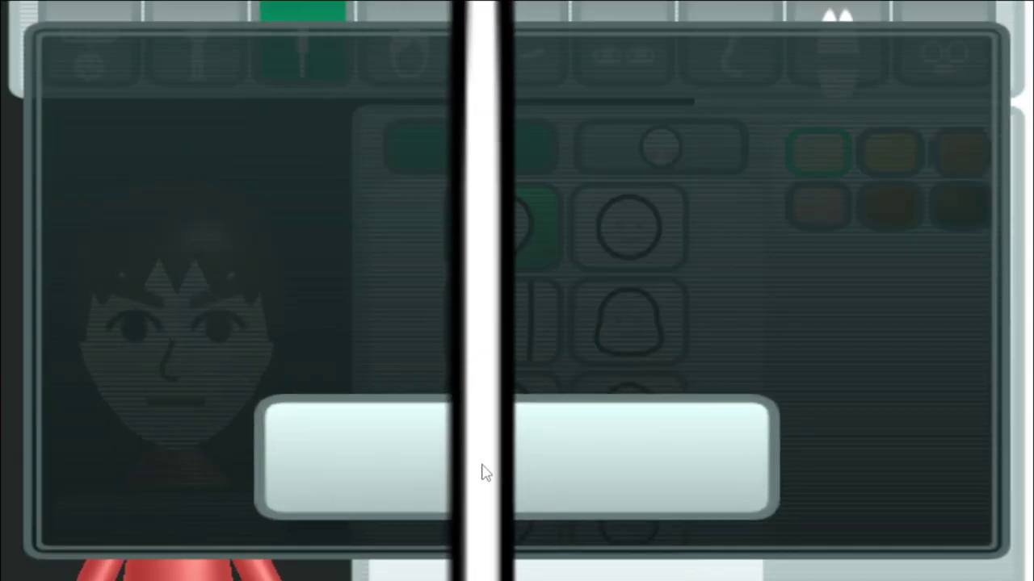
left_click_drag(460, 428, 284, 345)
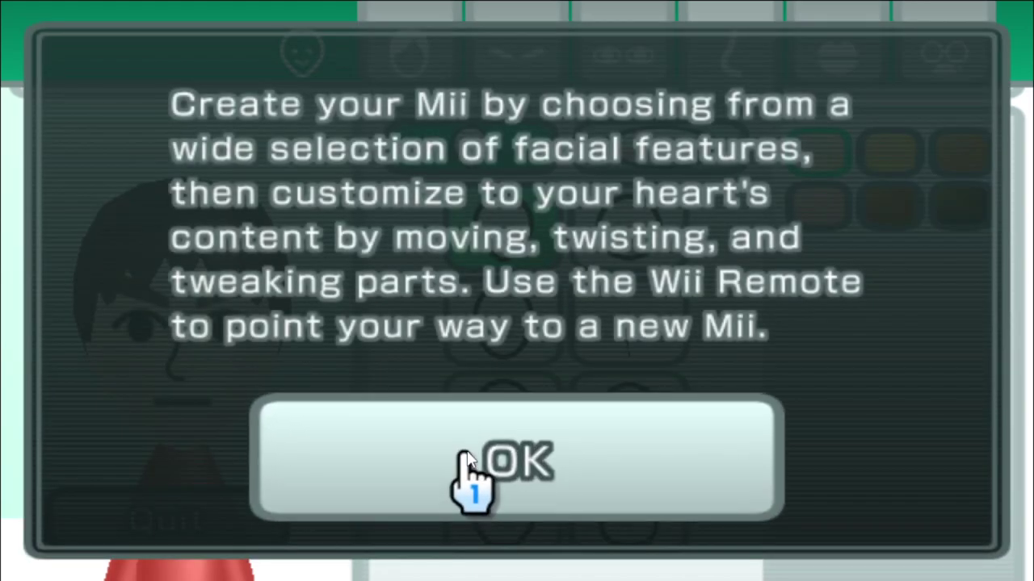
Dismiss the editor's intro message twice
left_click(467, 462)
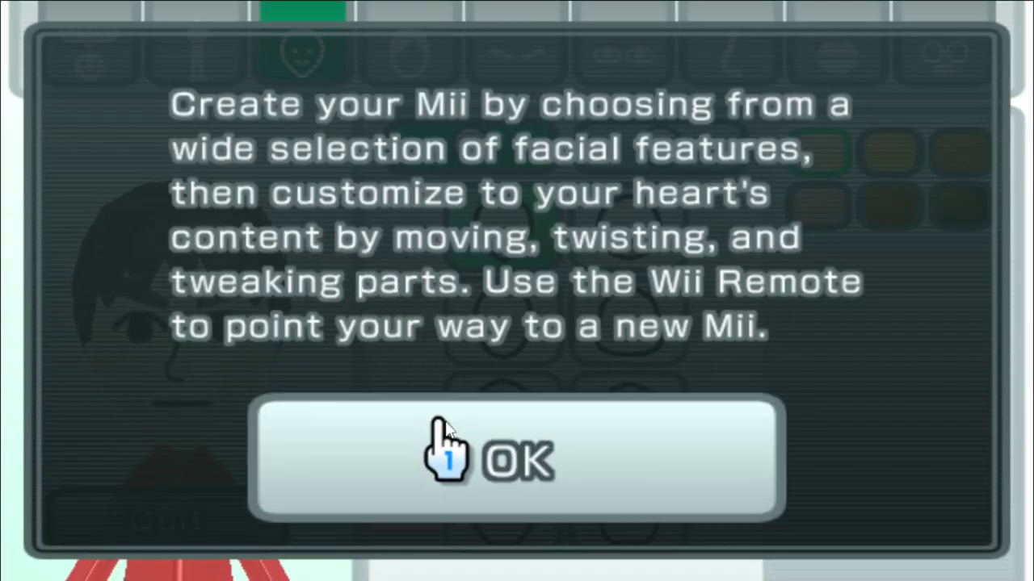
left_click(442, 436)
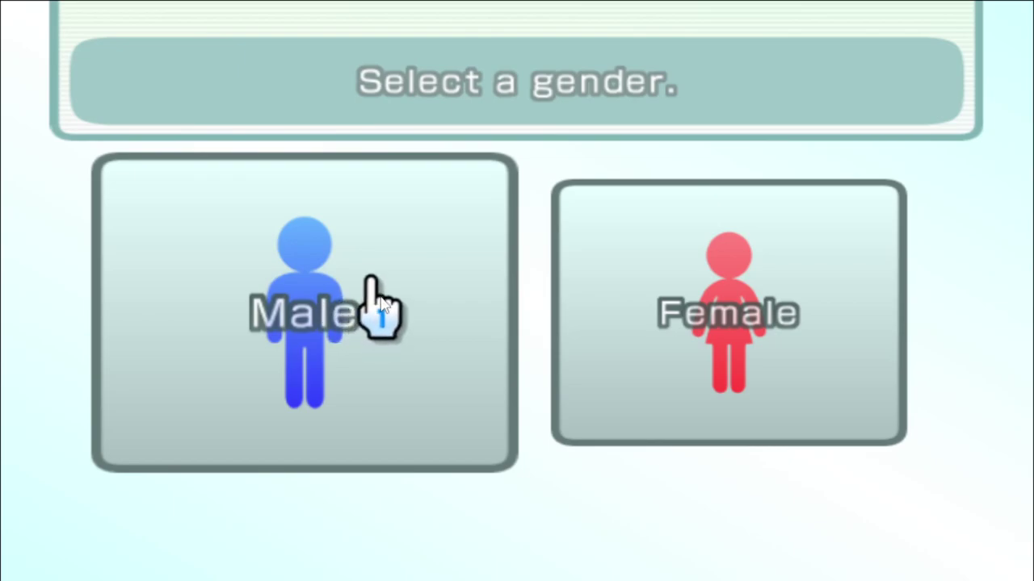
left_click(444, 271)
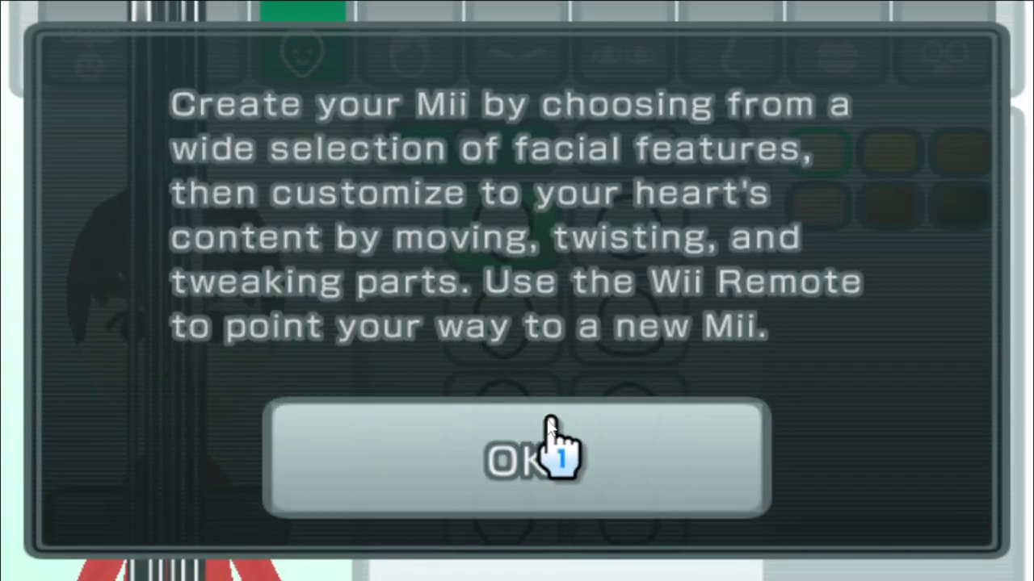
left_click(554, 440)
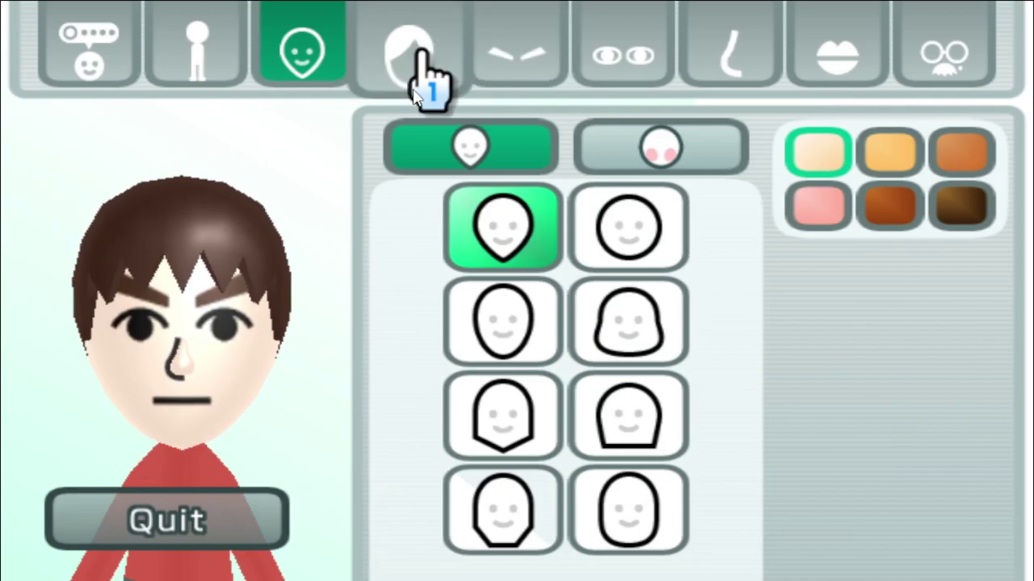
left_click(415, 56)
left_click(565, 319)
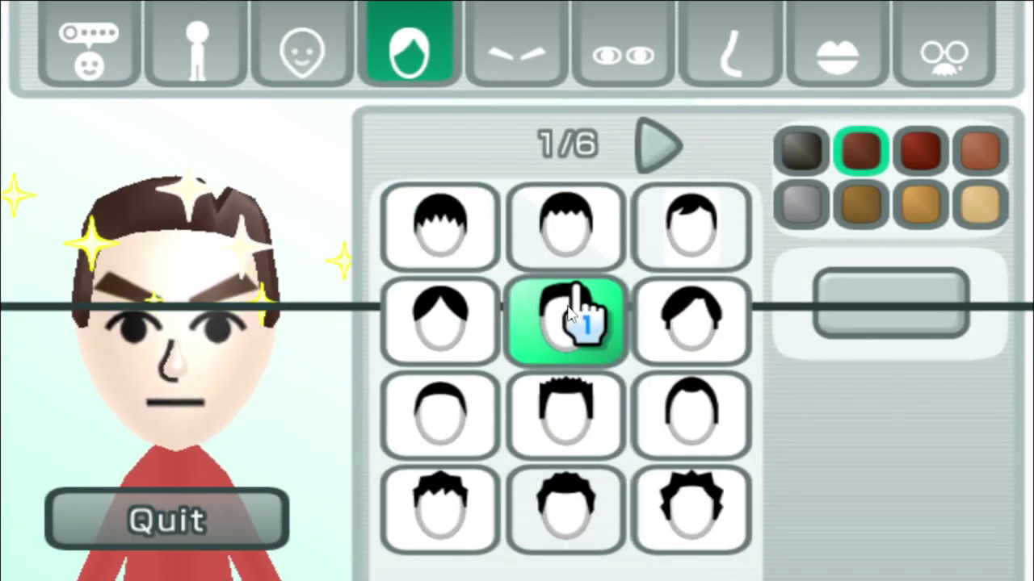
left_click(440, 411)
left_click(503, 525)
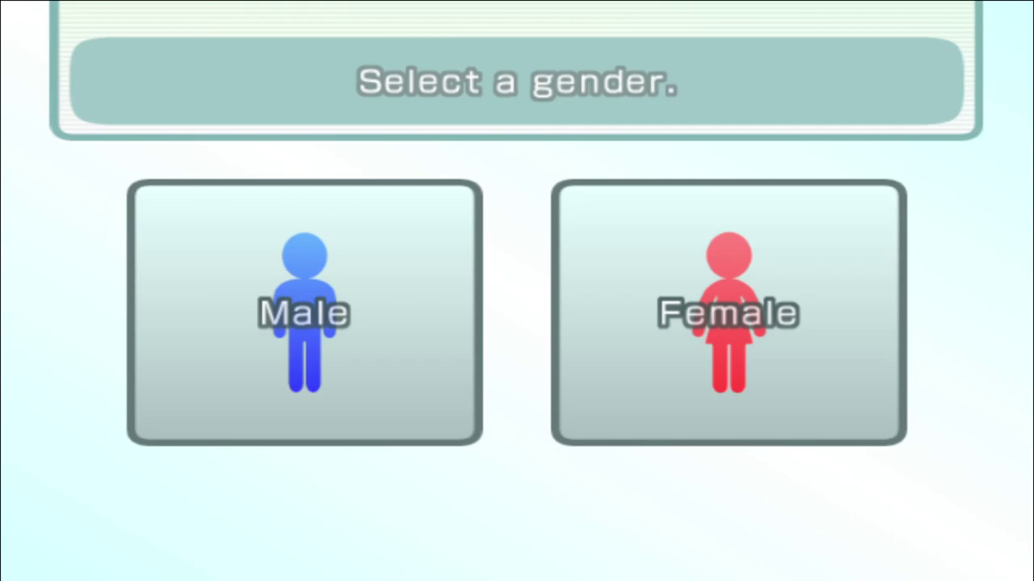
Choose Male on the Select a gender screen
left_click(304, 314)
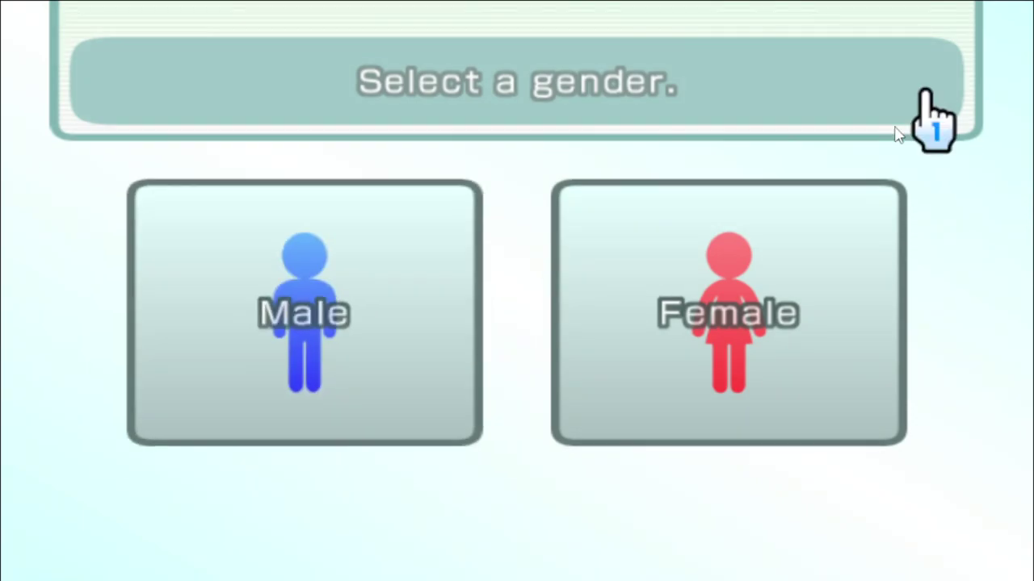
Dismiss the intro message and try four different face shapes from the face panel
left_click(267, 311)
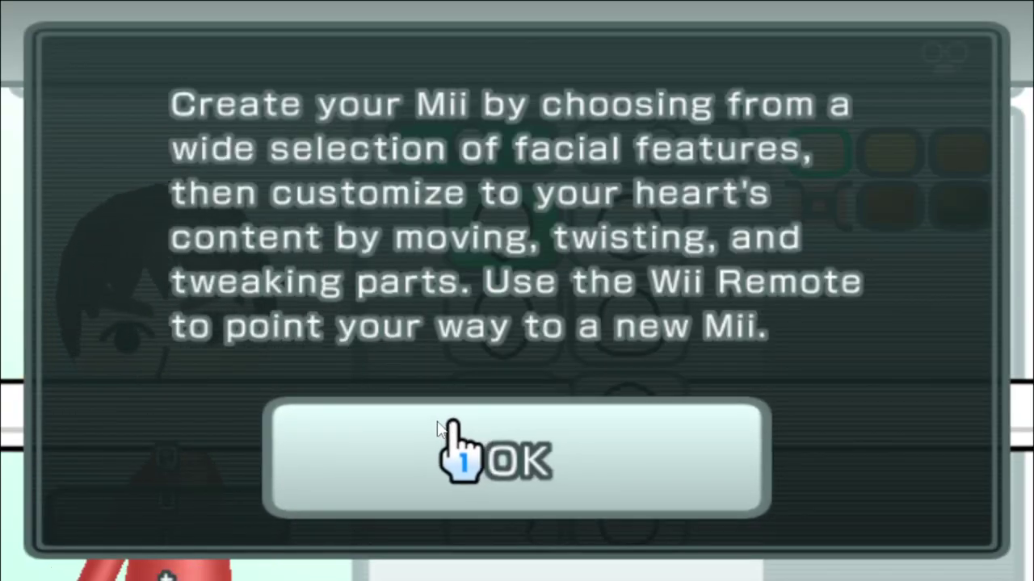
left_click(442, 424)
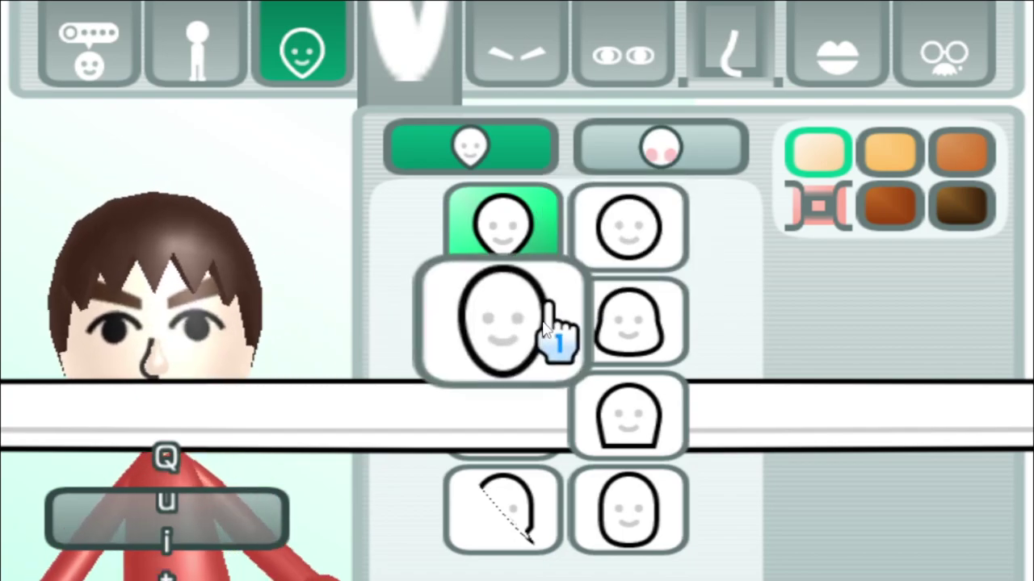
left_click(517, 319)
left_click(626, 230)
left_click(626, 323)
left_click(565, 420)
In height and weight, set the Mii to maximum height and a heavier build
left_click(196, 45)
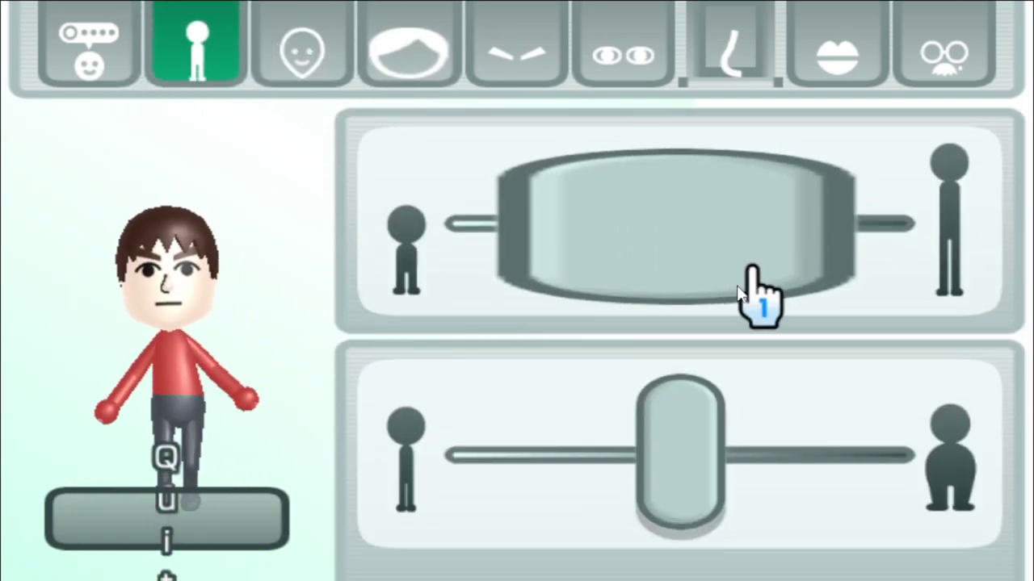
left_click_drag(727, 230, 953, 254)
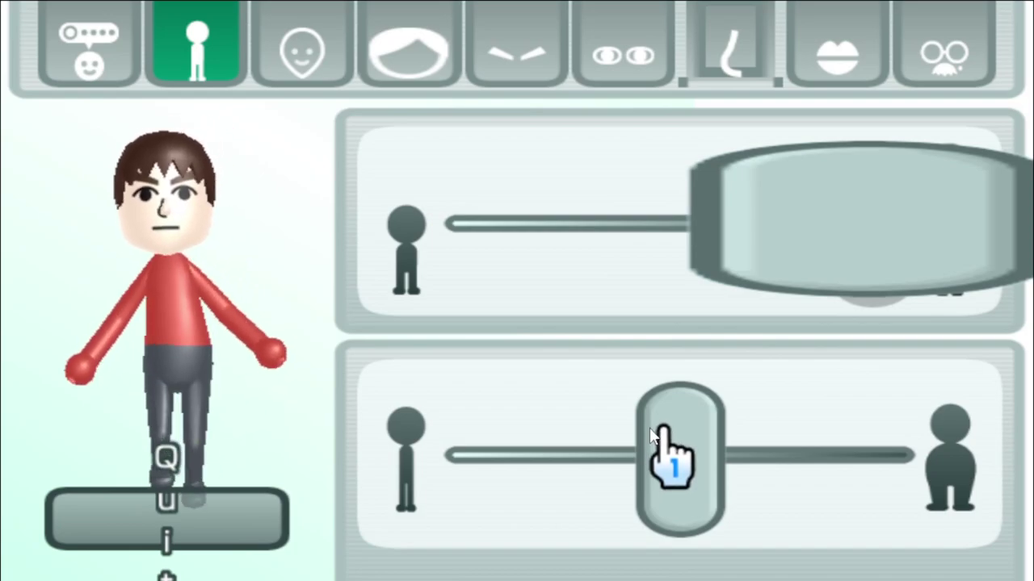
mouse_move(679, 461)
left_mouse_down()
mouse_move(747, 465)
mouse_move(897, 438)
left_mouse_up()
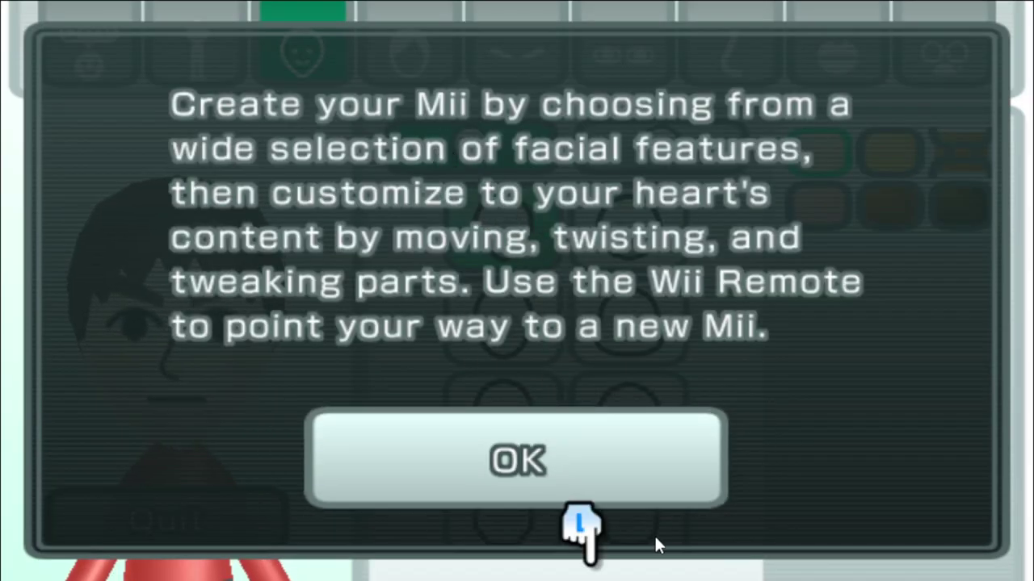
Dismiss the intro message and try three different face-shape tiles
left_click(638, 468)
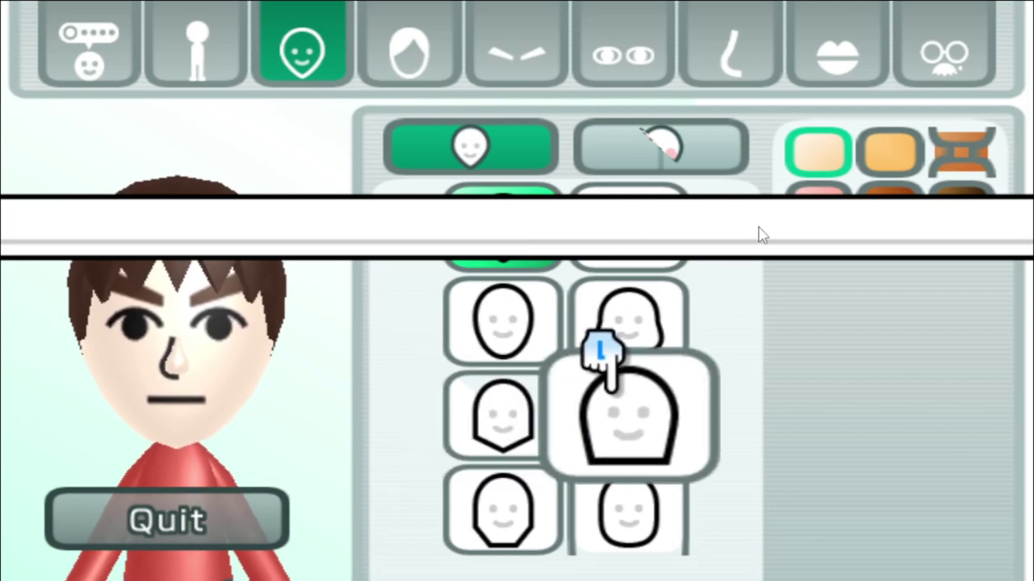
left_click(517, 387)
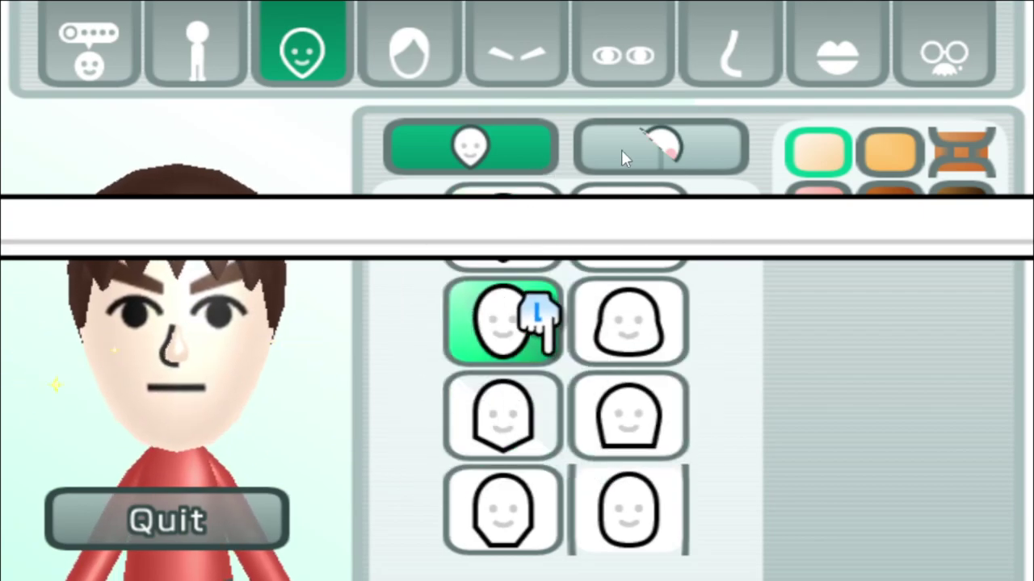
left_click(630, 319)
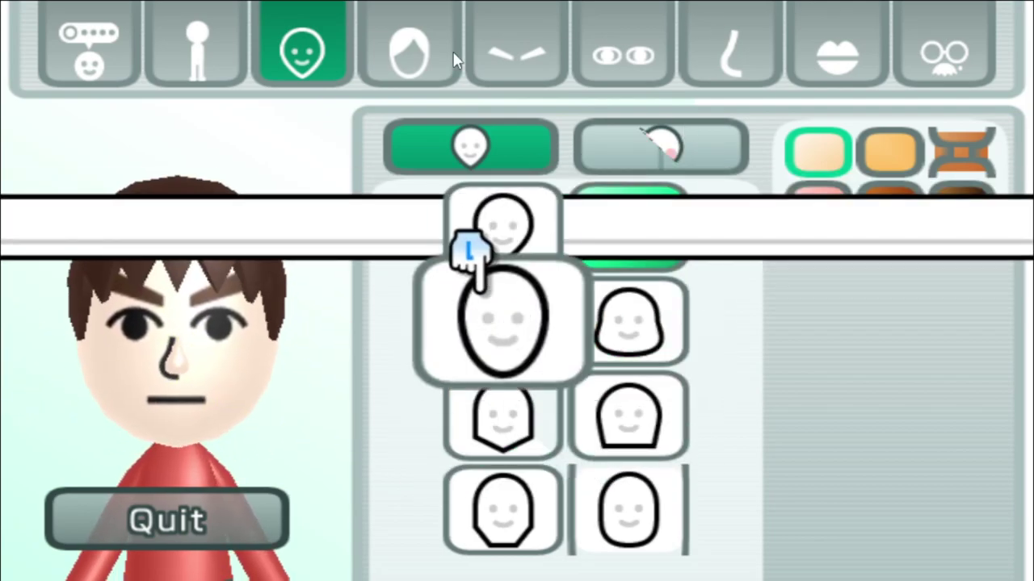
left_click(472, 234)
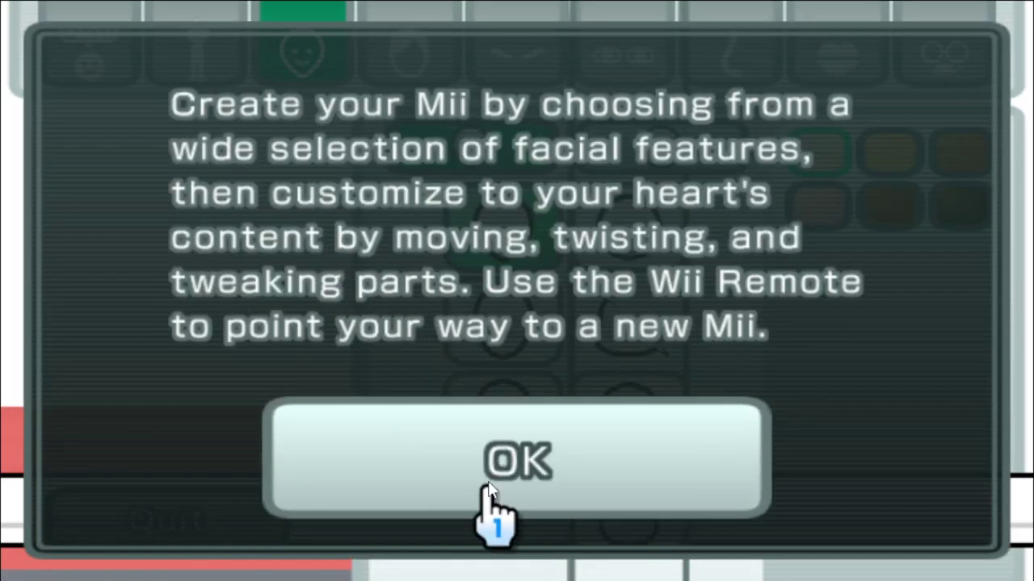
Choose Male twice, dismissing the intro message each time, to reach the face-shape editor
left_click(489, 489)
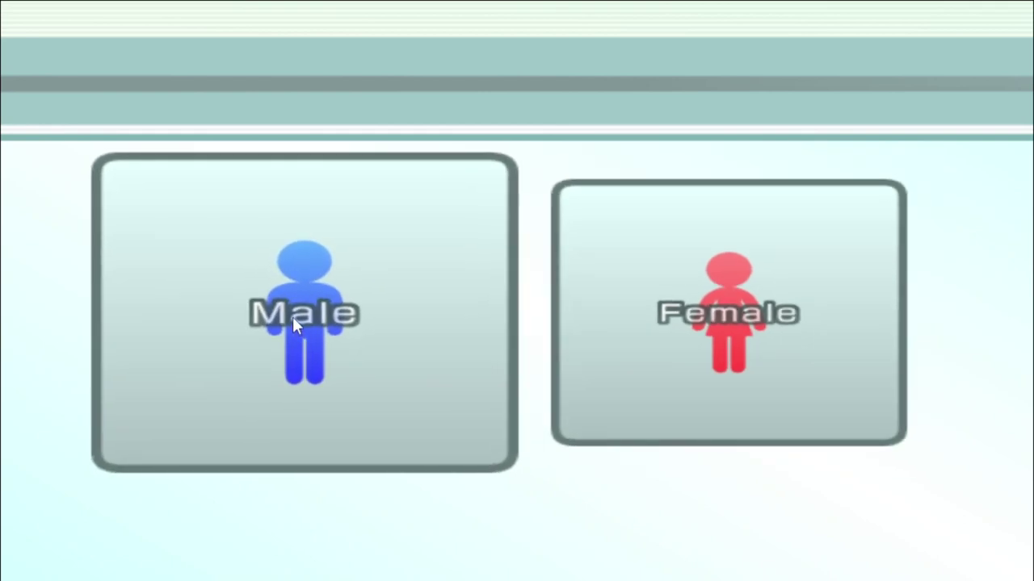
left_click(299, 311)
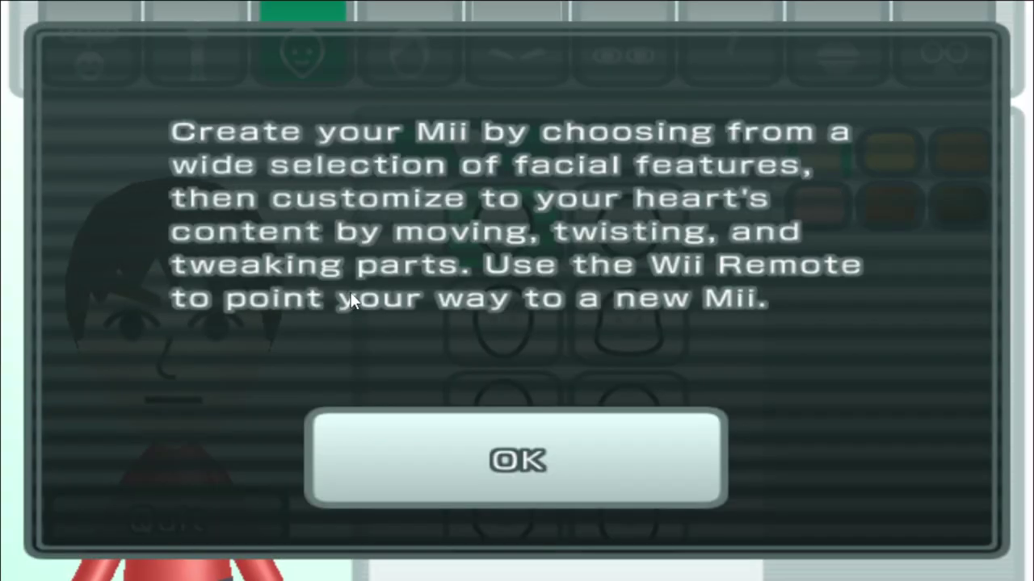
left_click(517, 460)
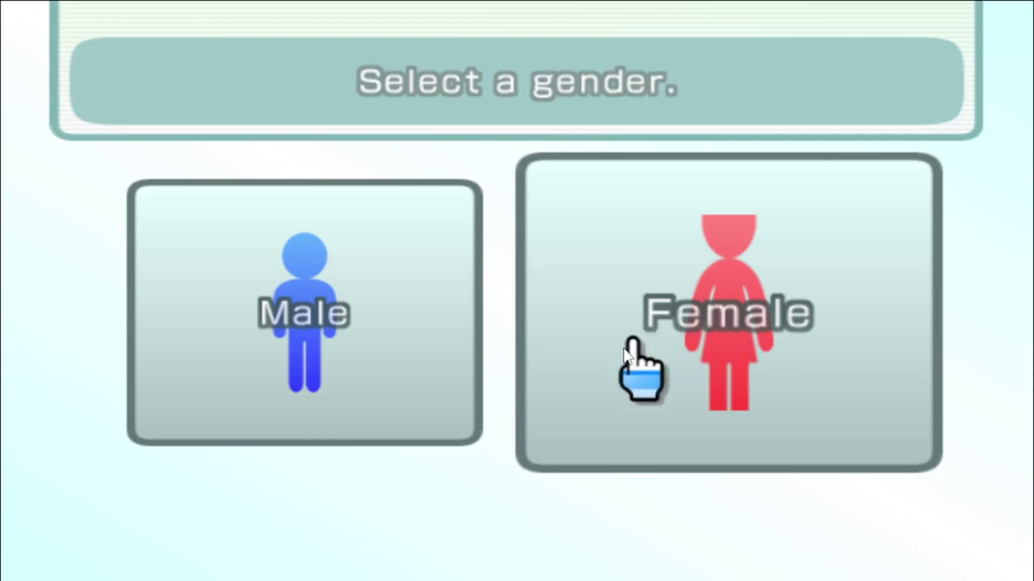
left_click(481, 347)
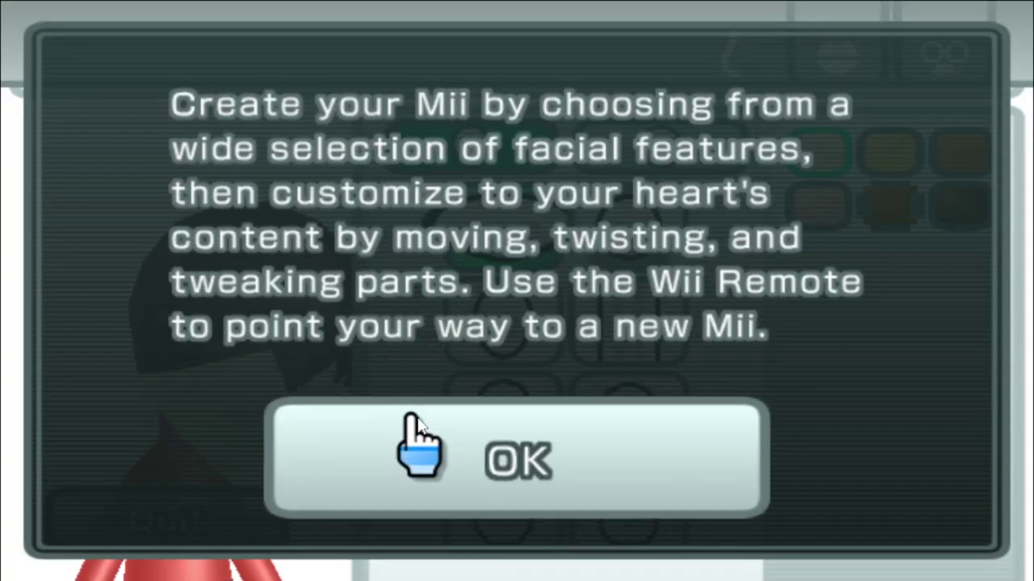
left_click(416, 445)
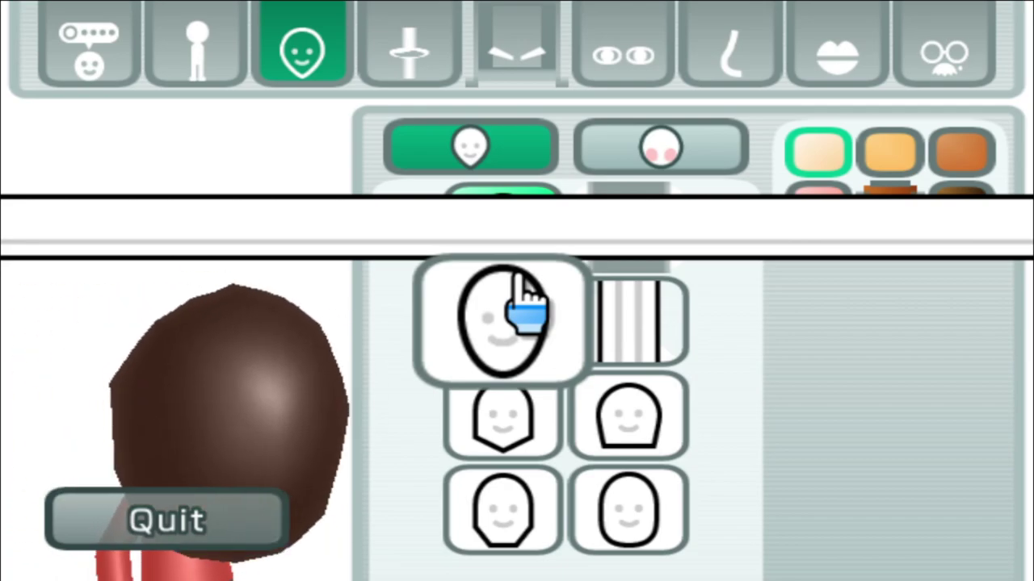
Select the pointed face shape from the top-left tile
left_click(509, 319)
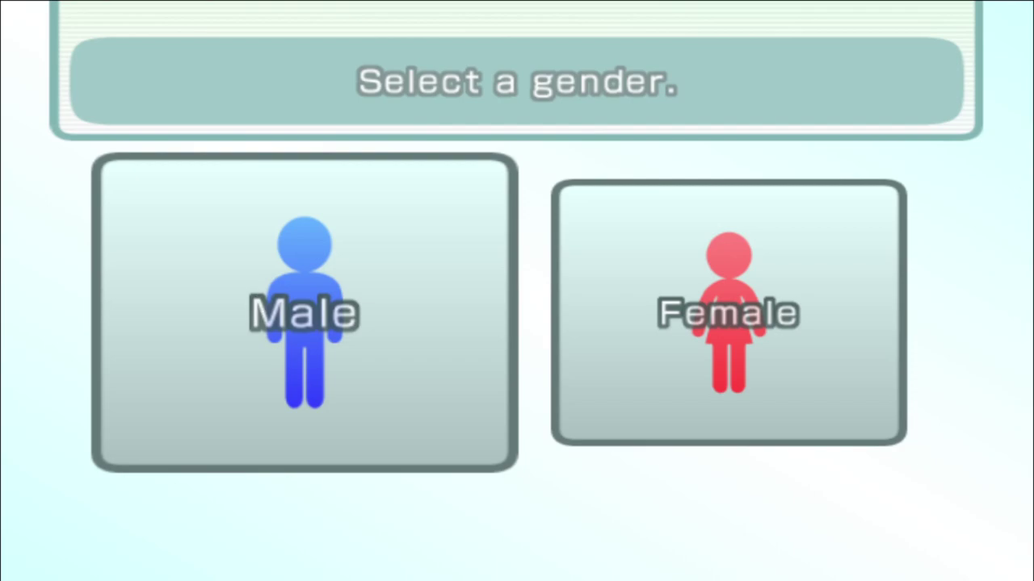
Choose Male, dismiss the intro, spin the Mii preview, then choose Male again
left_click(223, 310)
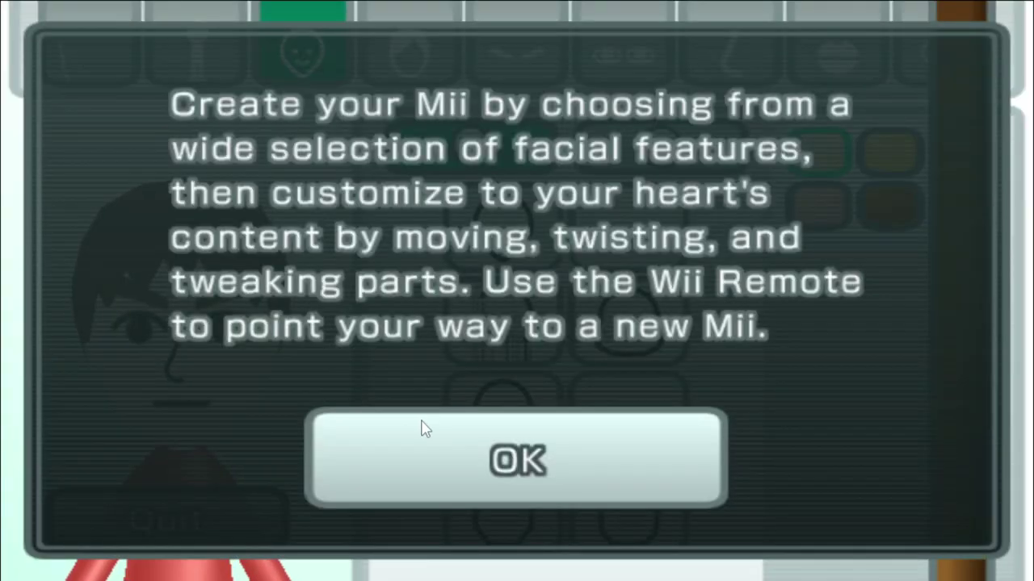
left_click(425, 428)
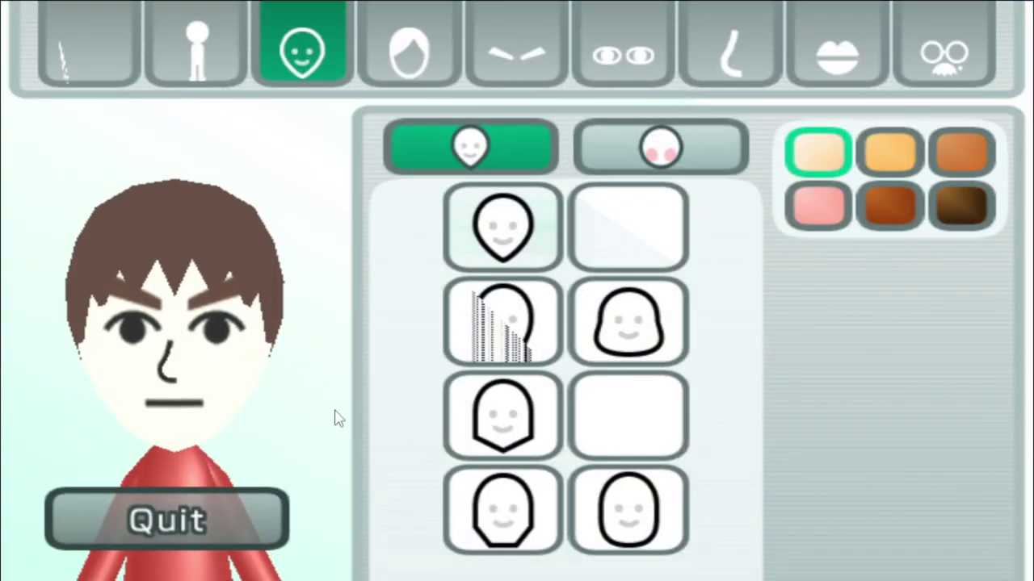
left_click(231, 401)
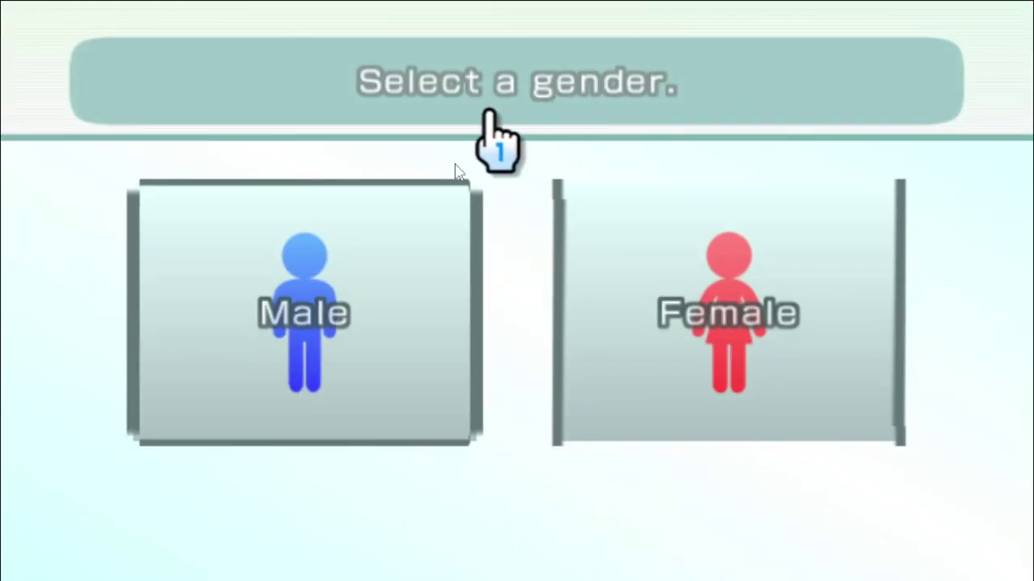
left_click(274, 311)
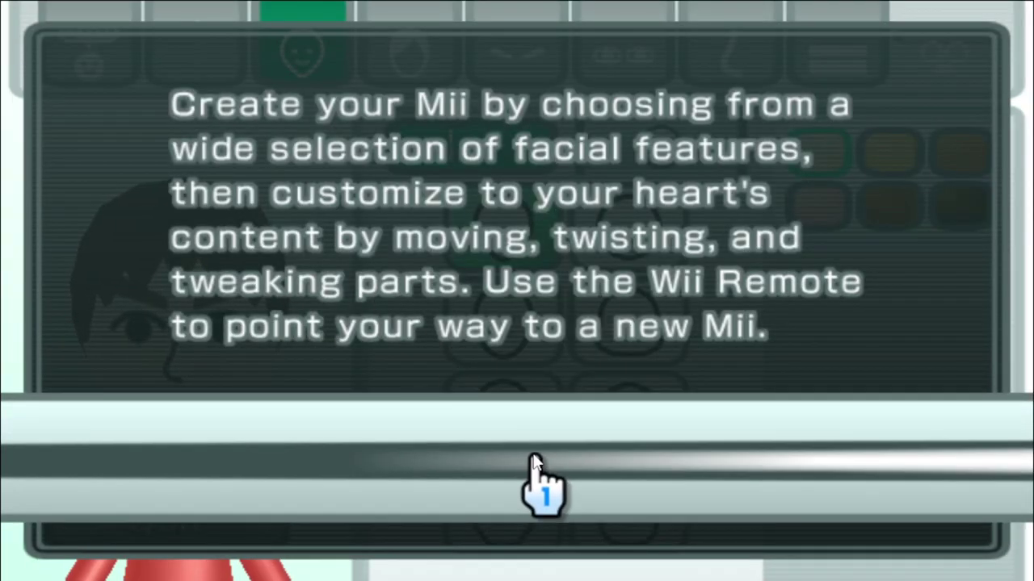
Dismiss the introduction, then turn the Mii's head to its back, side profile, and back again
left_click(533, 464)
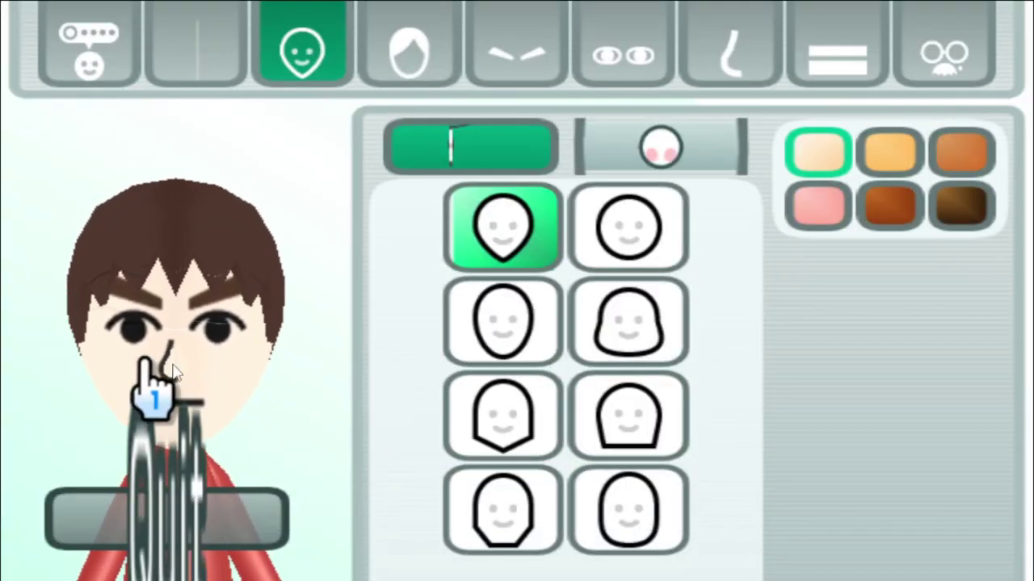
left_click_drag(282, 356, 239, 356)
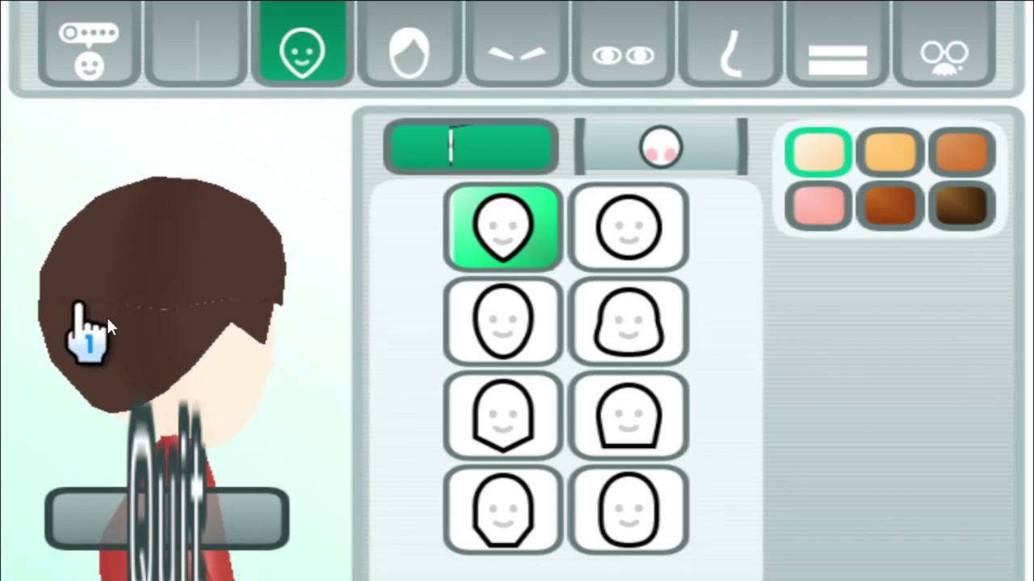
mouse_move(89, 323)
left_mouse_down()
mouse_move(190, 348)
mouse_move(254, 303)
left_mouse_up()
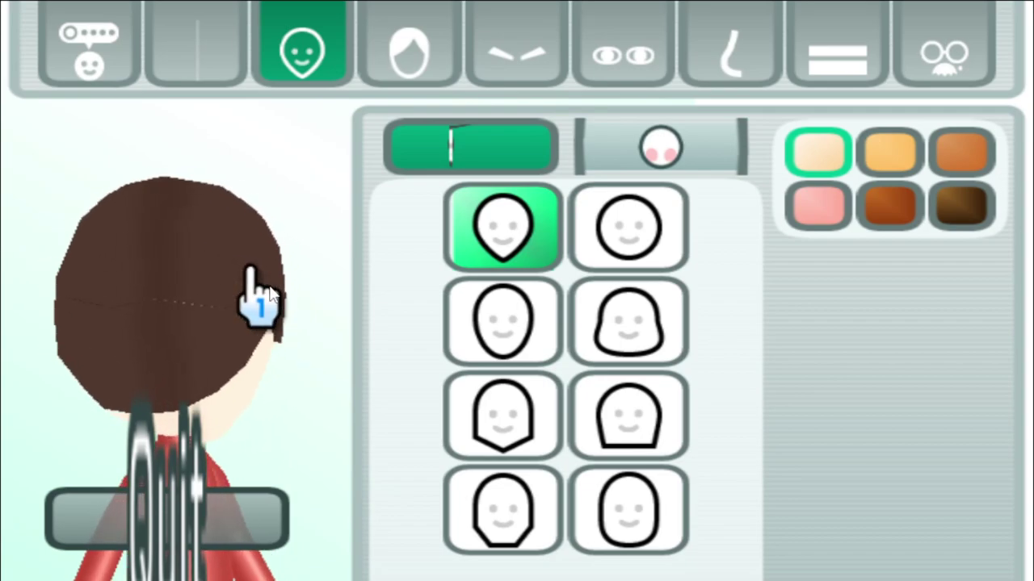
left_click_drag(255, 302, 8, 315)
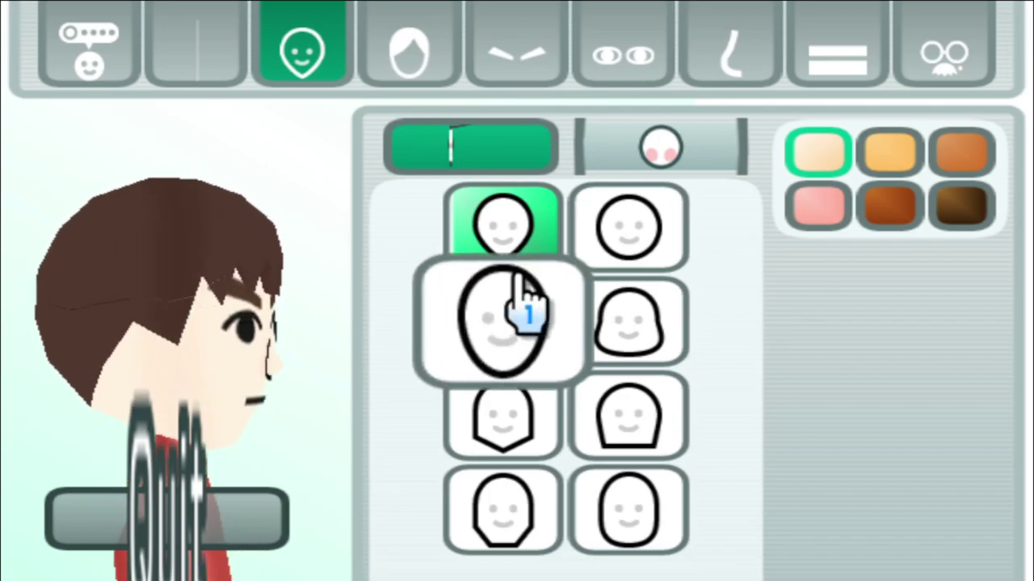